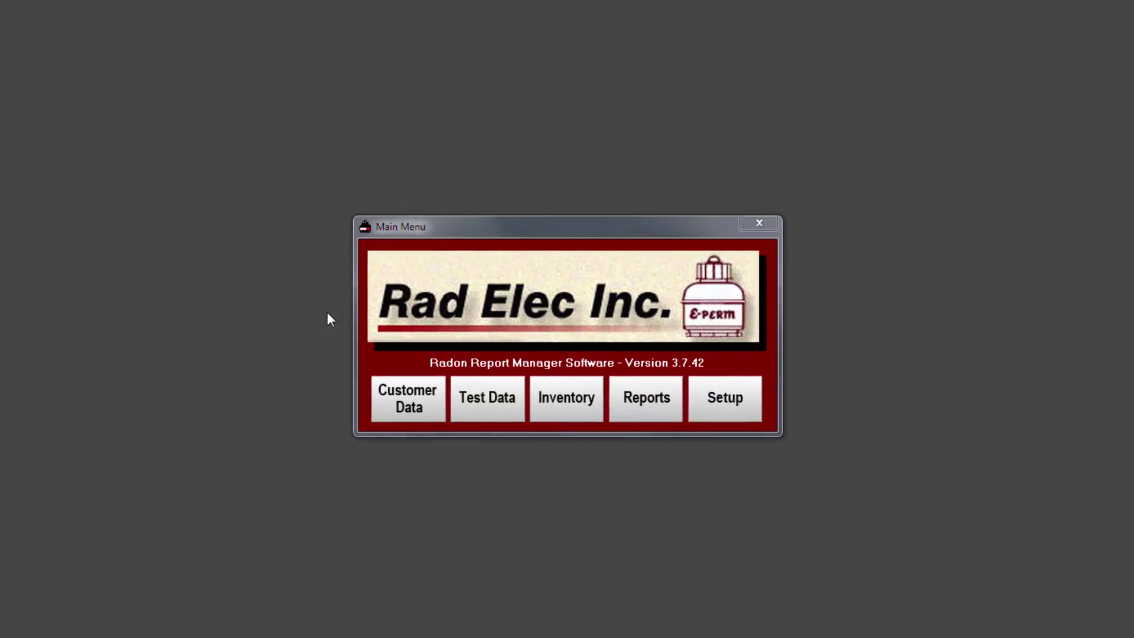
# Load the first matched customer's existing test record and unlock it for editing.
pyautogui.click(486, 401)
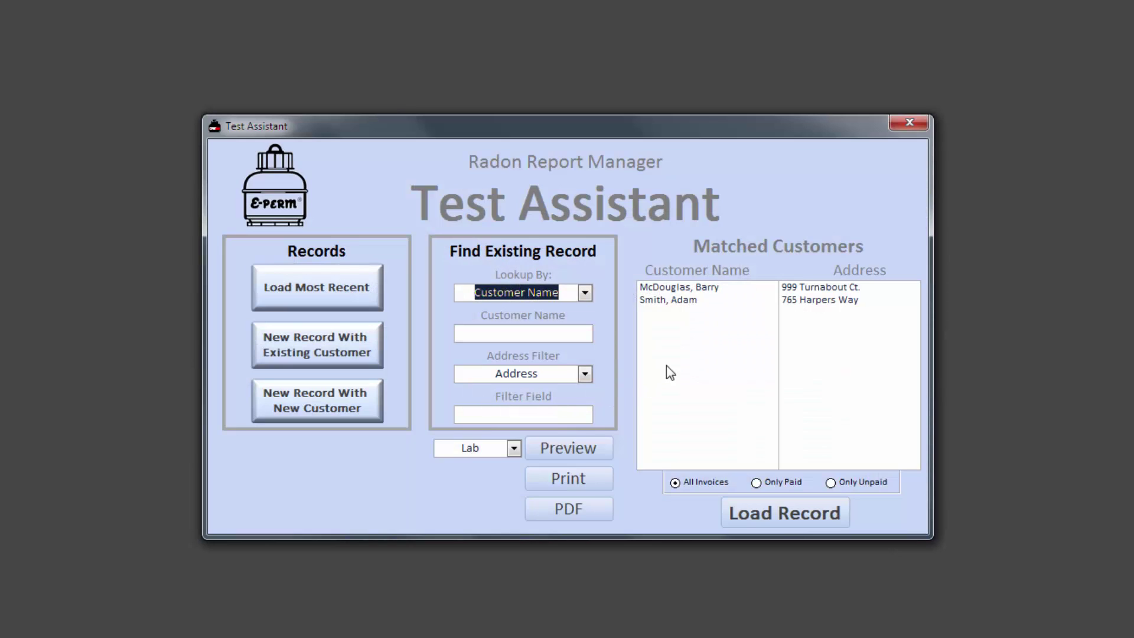
pyautogui.click(714, 289)
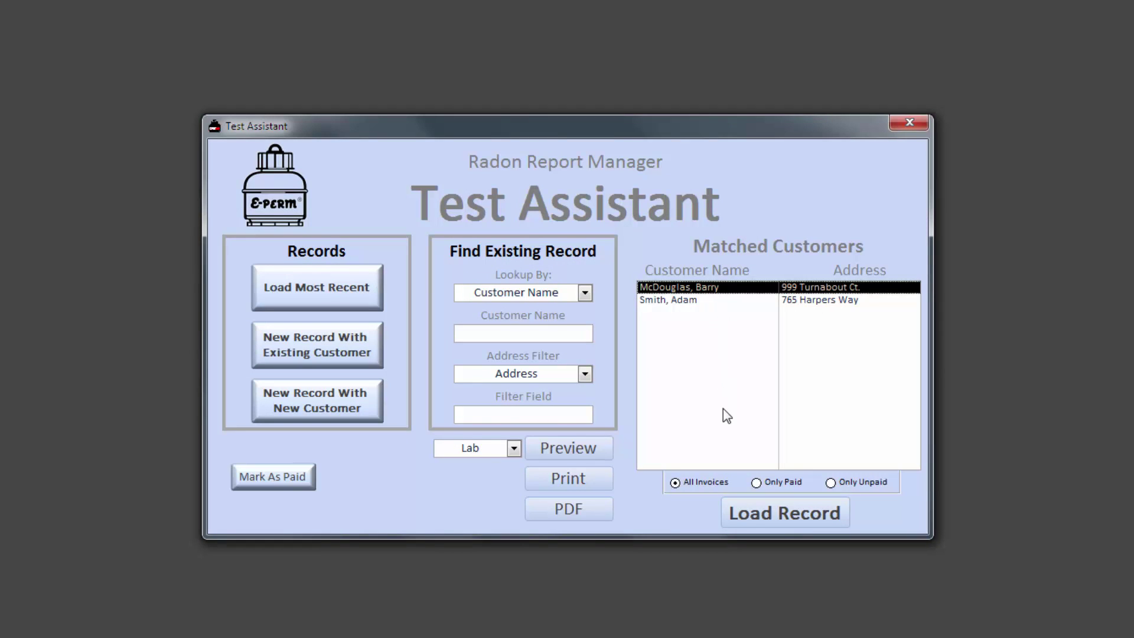
pyautogui.click(788, 515)
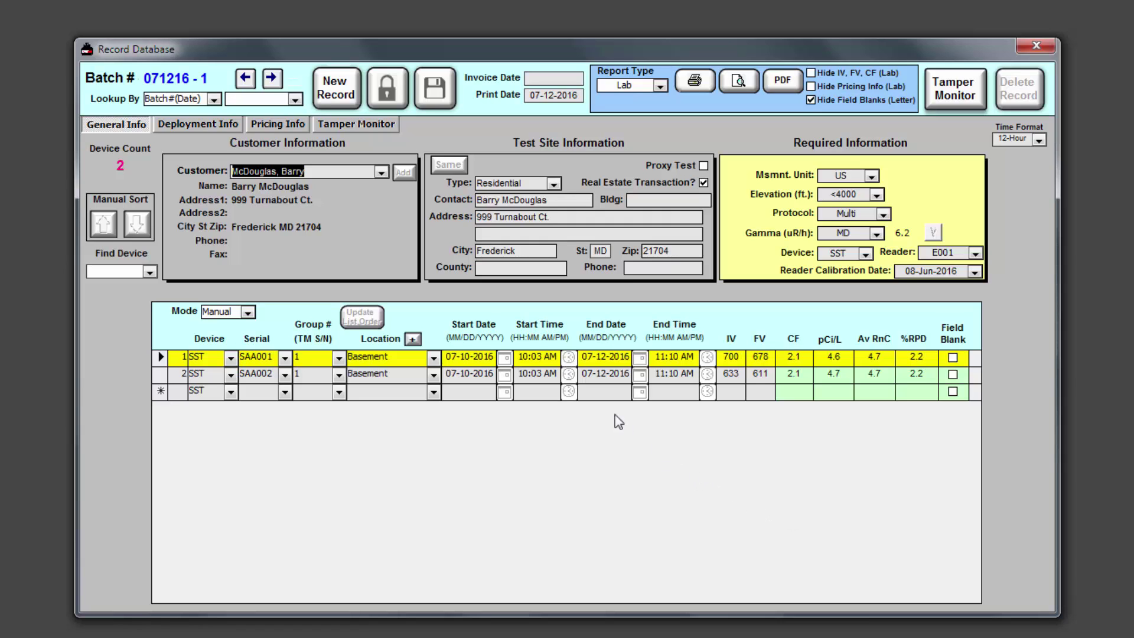
pyautogui.click(384, 93)
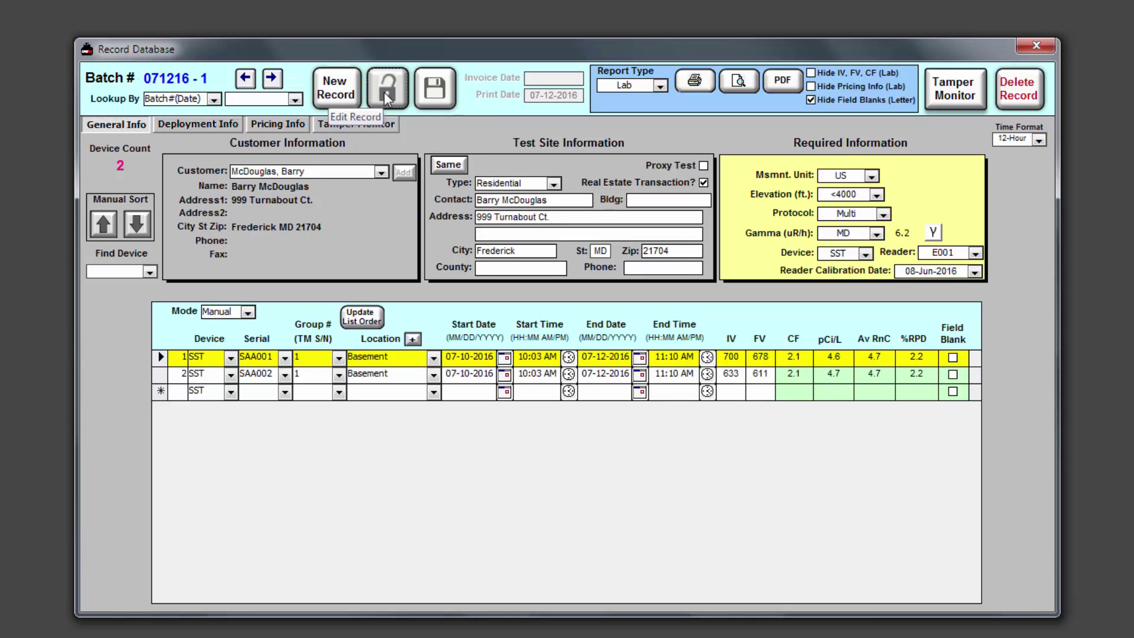
# Add a third SST device with serial SAA003 in group 1, accepting the filled-in Basement location, dates and times.
pyautogui.click(253, 389)
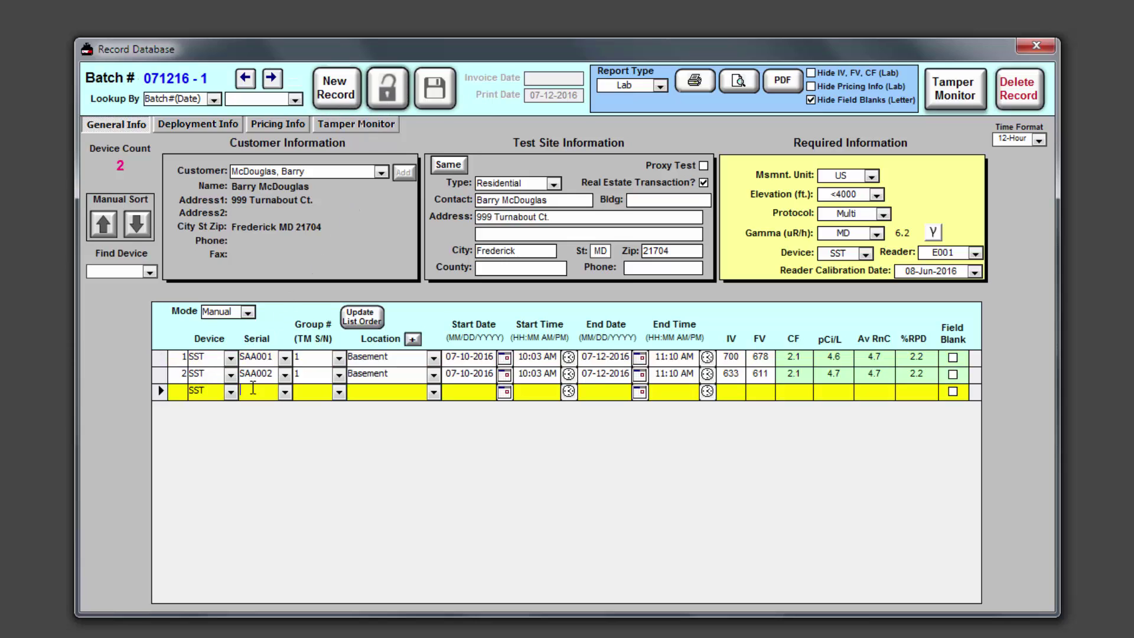
pyautogui.write('saa003')
pyautogui.press('Tab')
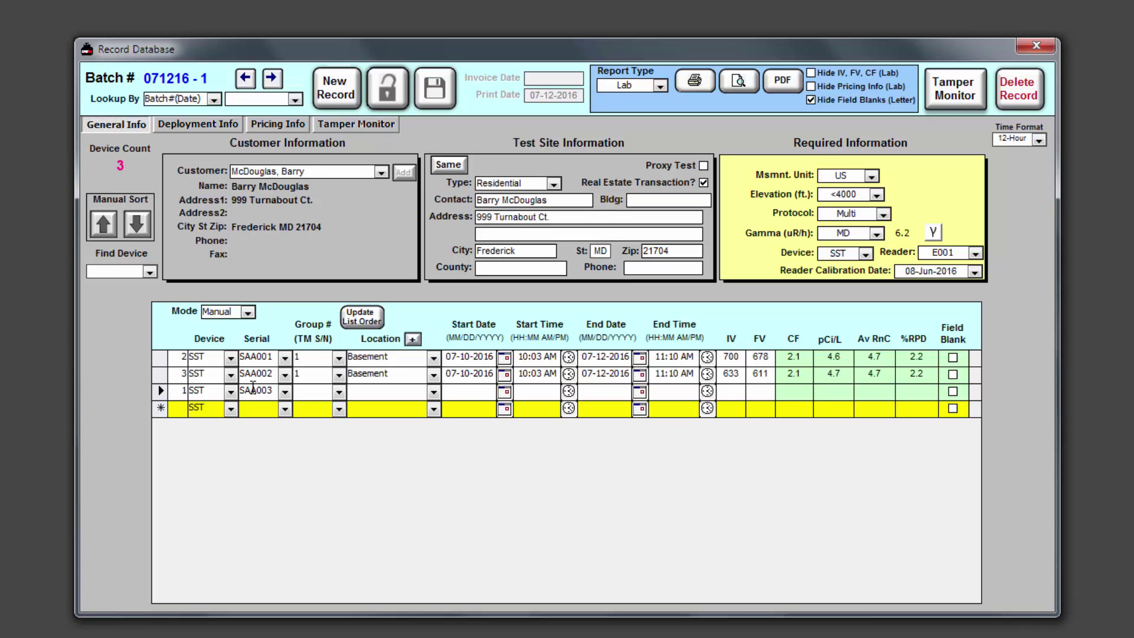
pyautogui.write('1')
pyautogui.press('Tab')
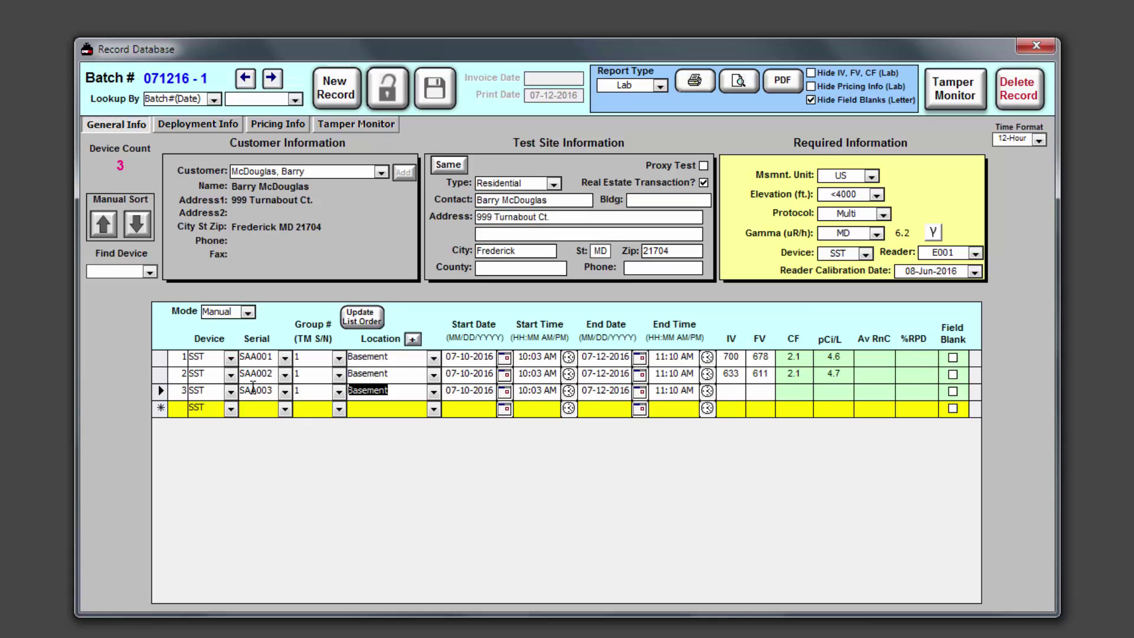
pyautogui.press('Tab')
pyautogui.press('Tab')
pyautogui.press('Tab')
pyautogui.press('Tab')
pyautogui.press('Tab')
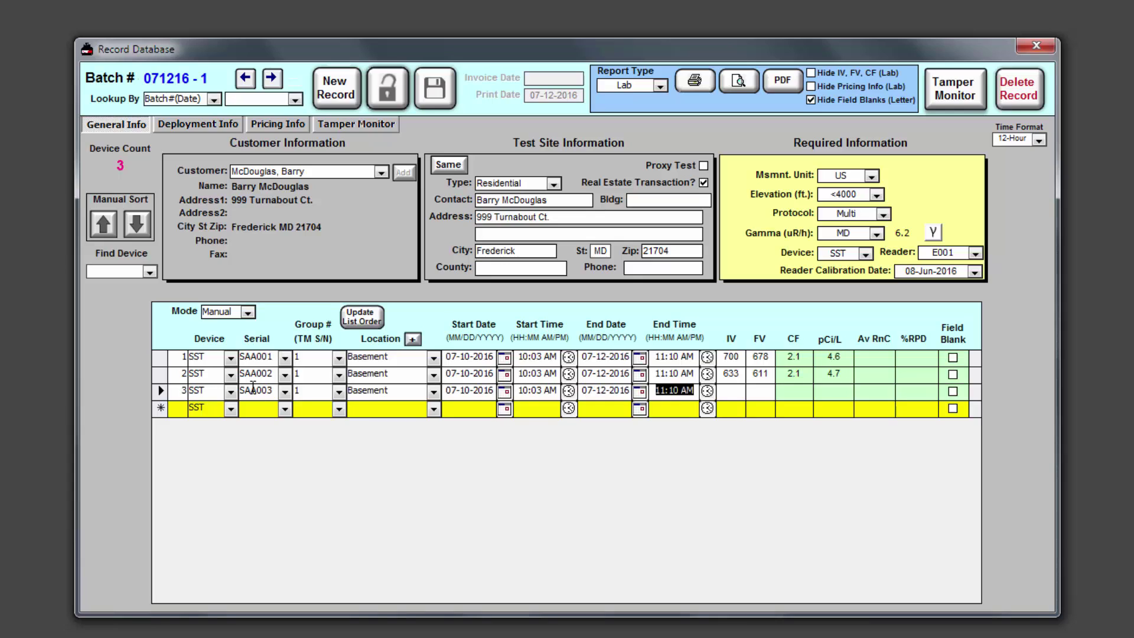
# Enter an IV of 599 and an FV of 598 for device SAA003 and mark it as a field blank.
pyautogui.write('599')
pyautogui.press('Tab')
pyautogui.write('598')
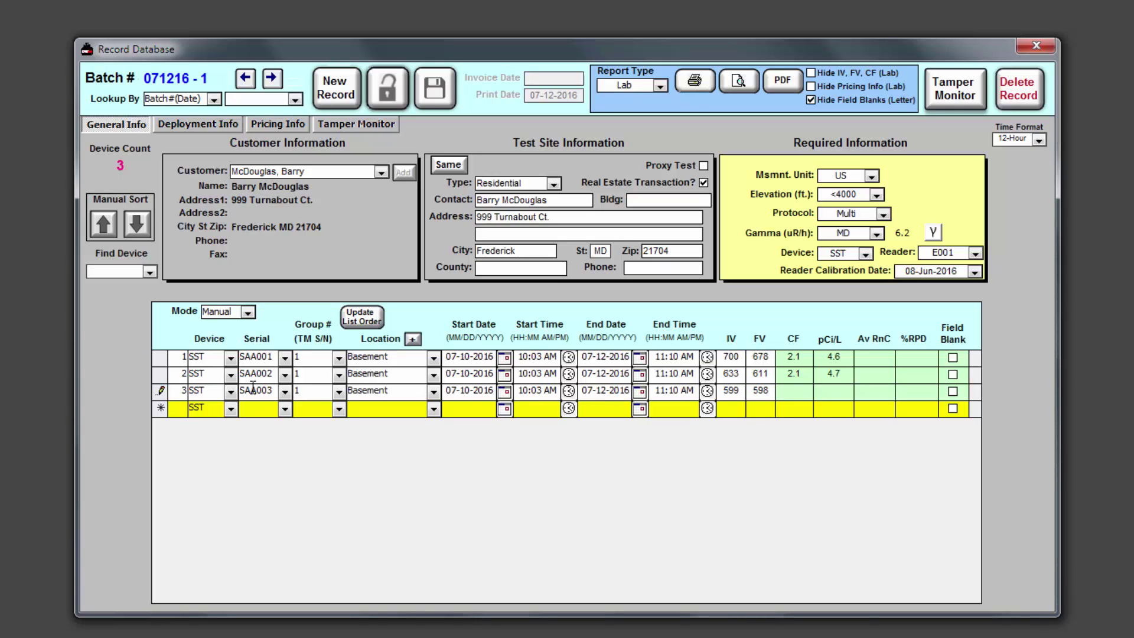
pyautogui.press('Return')
pyautogui.click(952, 391)
# Review each of the three device rows and preview the batch's Lab report.
pyautogui.click(167, 357)
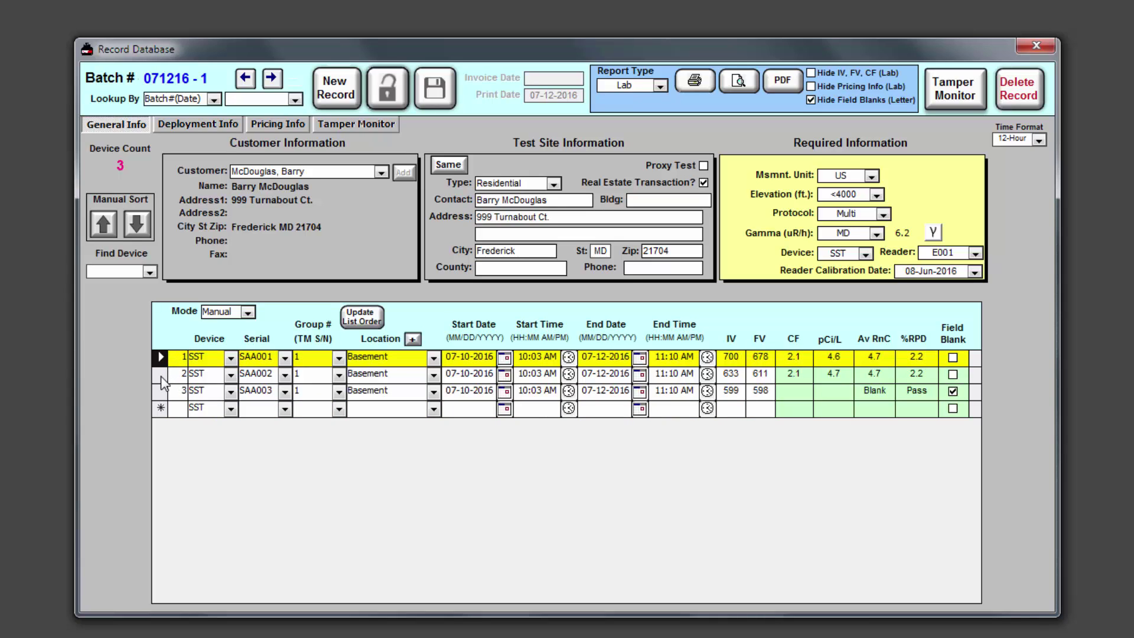
pyautogui.click(161, 376)
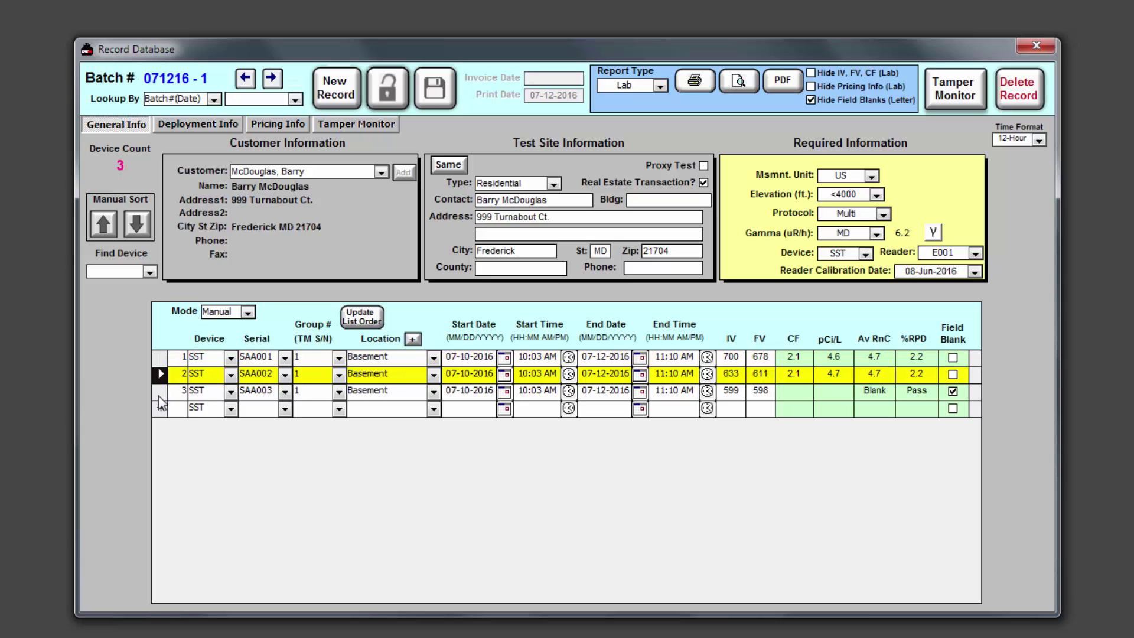
pyautogui.click(159, 393)
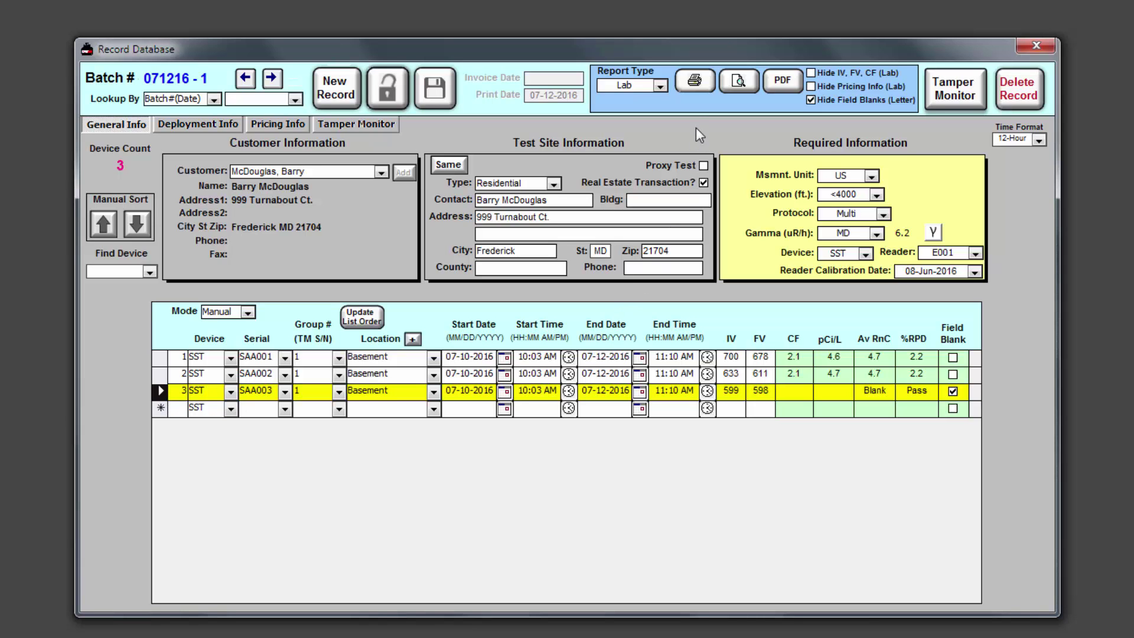
pyautogui.click(738, 82)
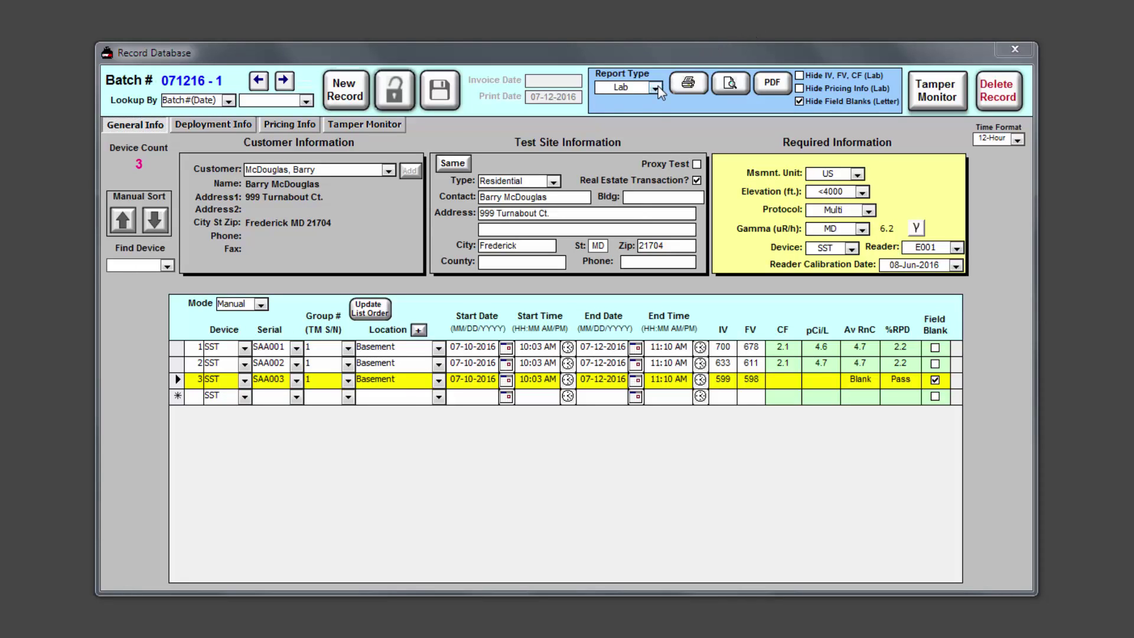
# Set the report type to Letter and preview the report.
pyautogui.click(657, 88)
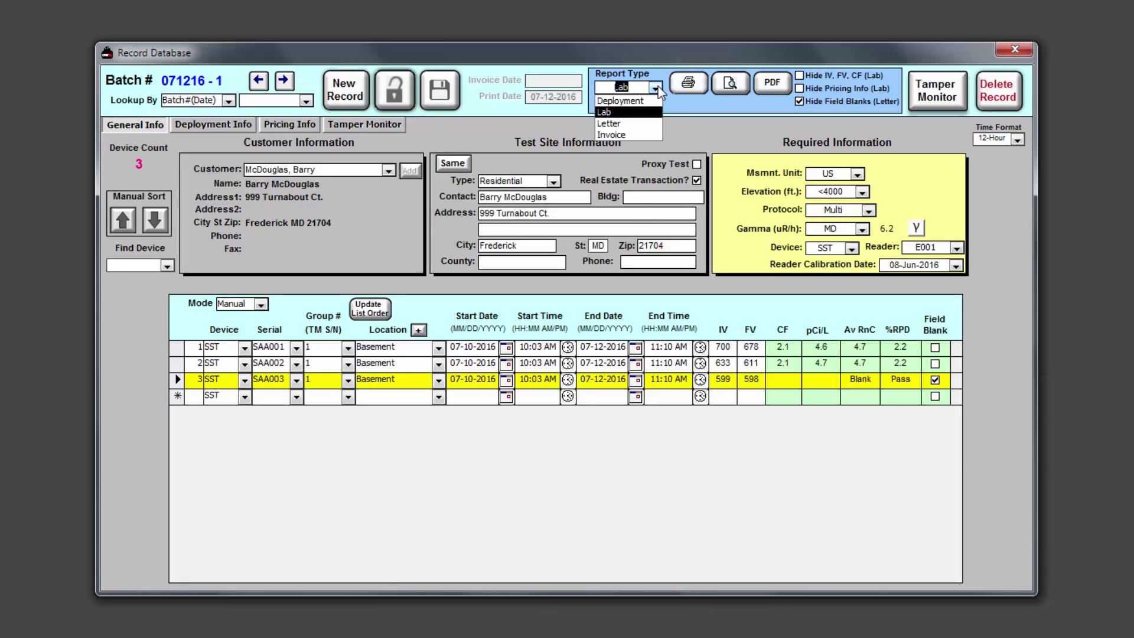
pyautogui.click(640, 124)
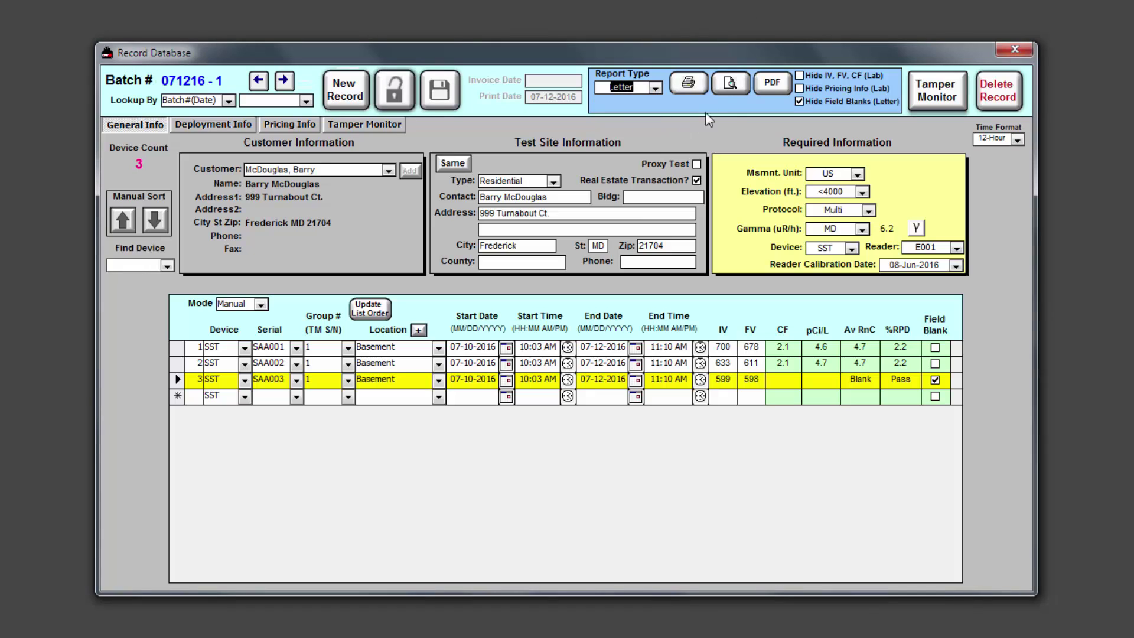
pyautogui.click(738, 85)
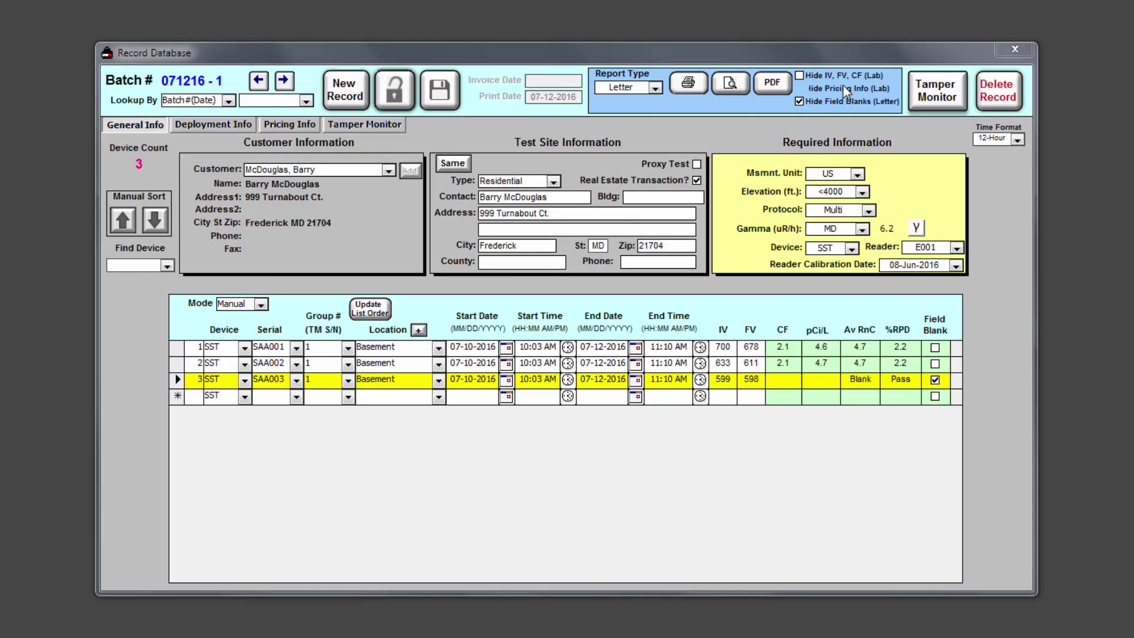
# Turn off hiding field blanks in the Letter report, preview it again, and close the record database.
pyautogui.click(799, 102)
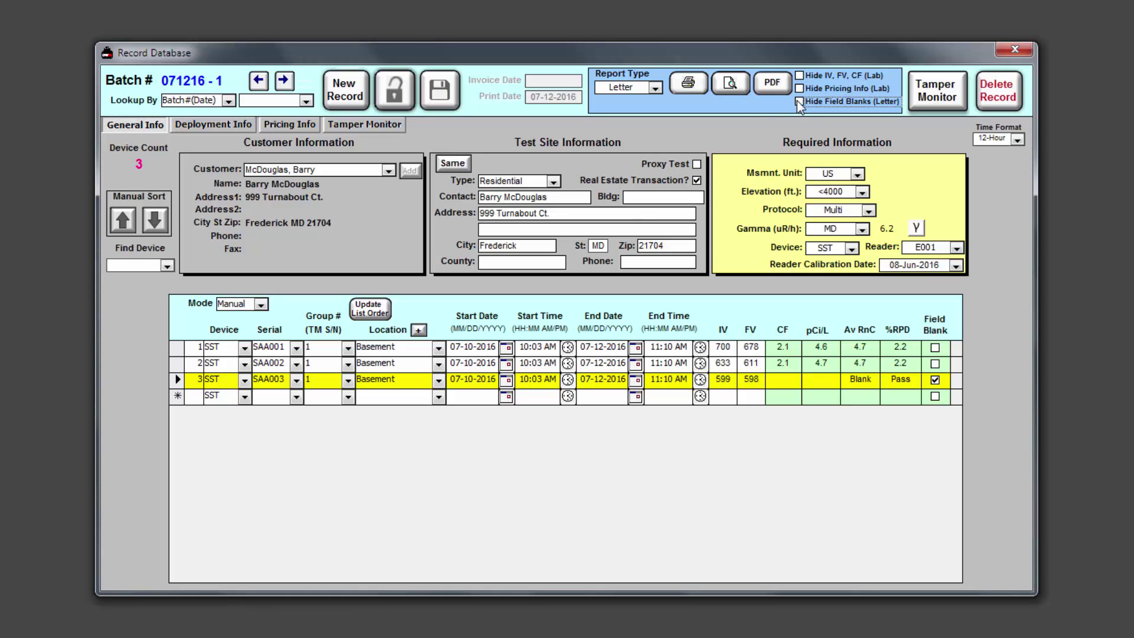
pyautogui.click(729, 87)
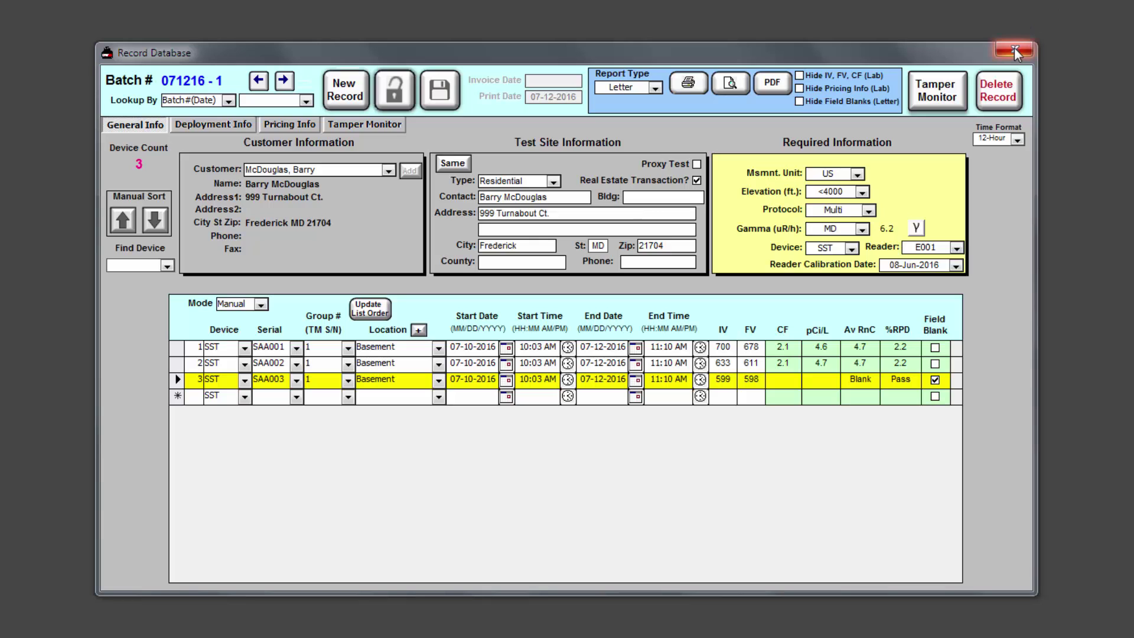
pyautogui.click(1015, 50)
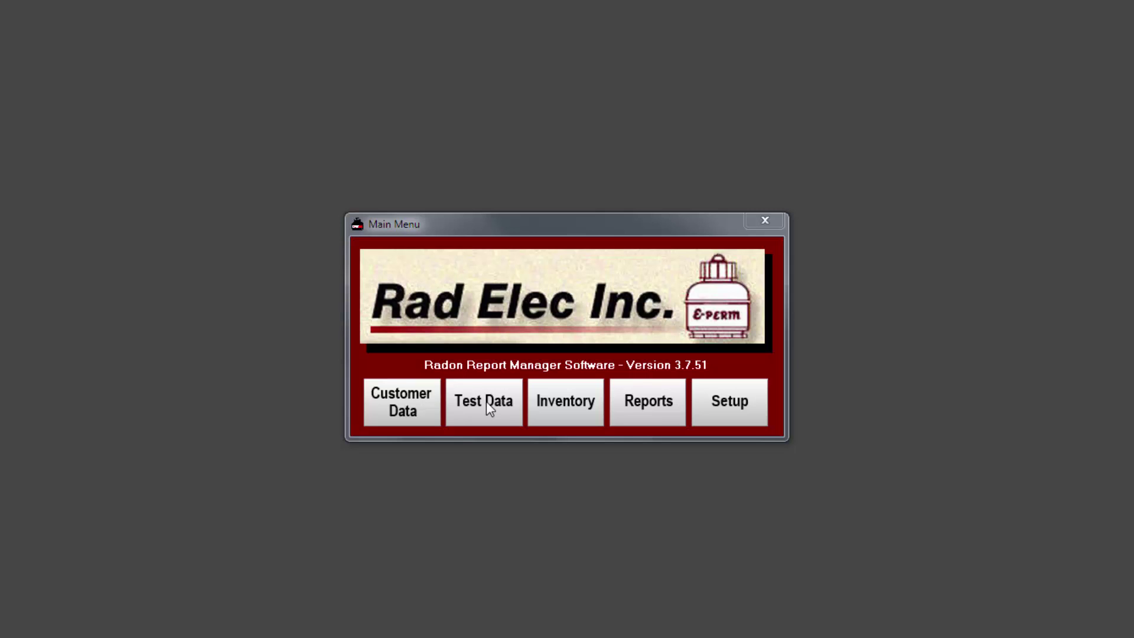
# Create a test record for the existing customer ABC Radon Testing and copy the customer's details to the test site.
pyautogui.click(487, 402)
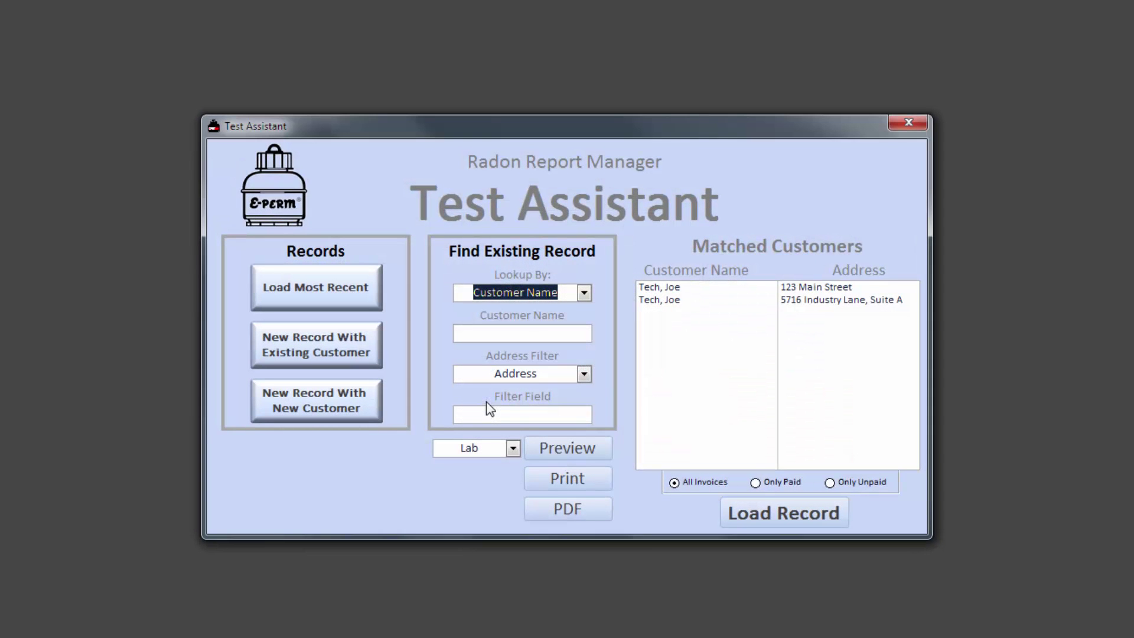
pyautogui.click(332, 352)
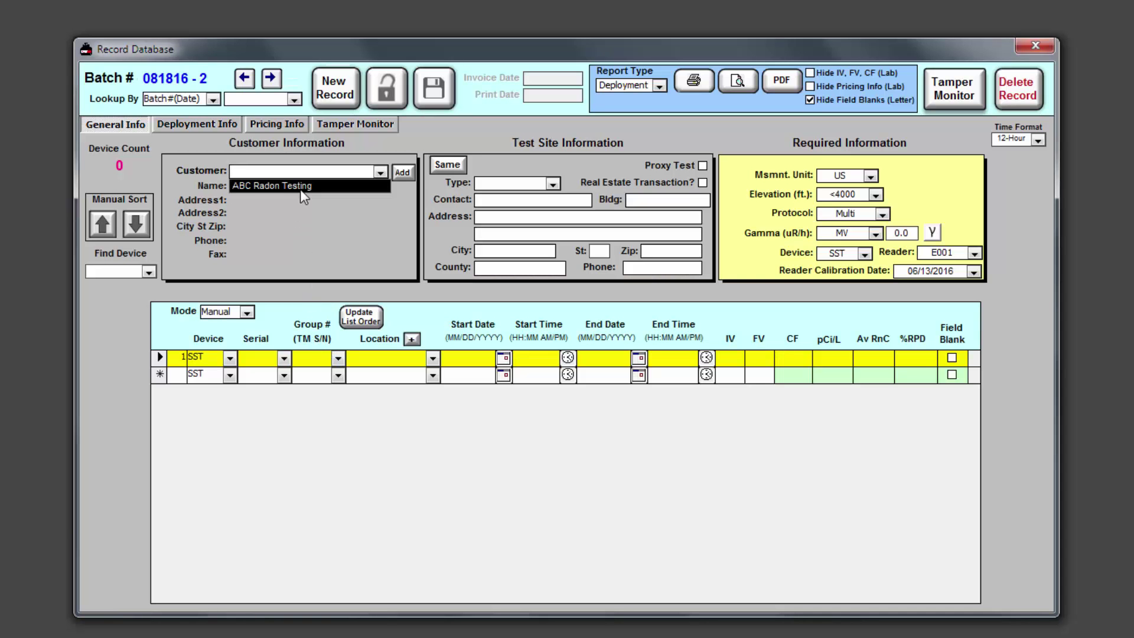
pyautogui.click(300, 188)
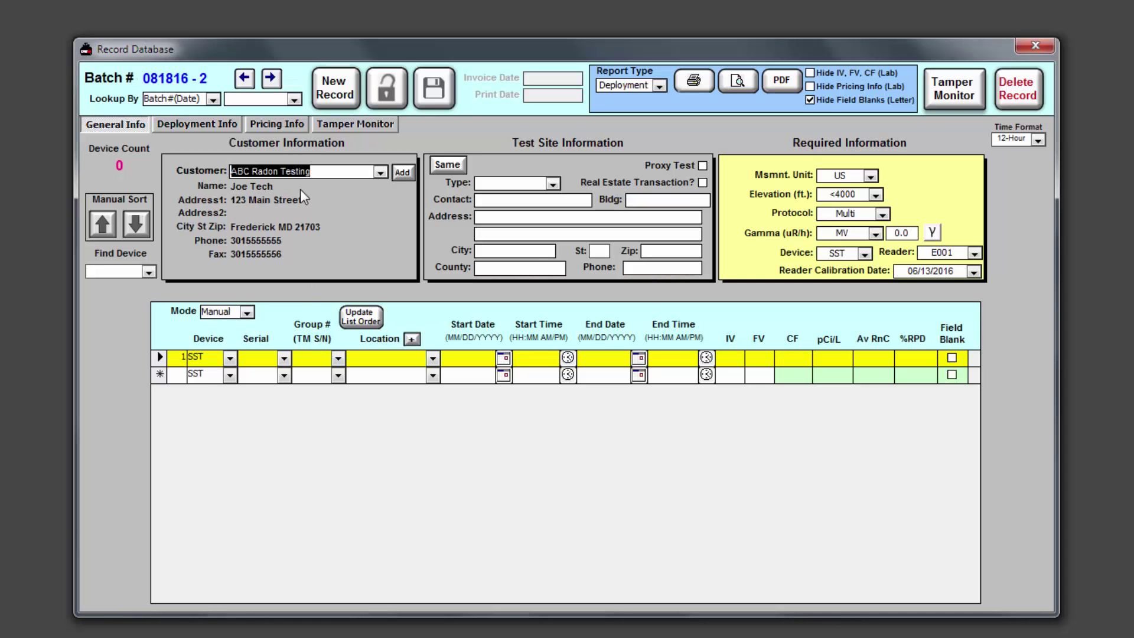
pyautogui.click(455, 167)
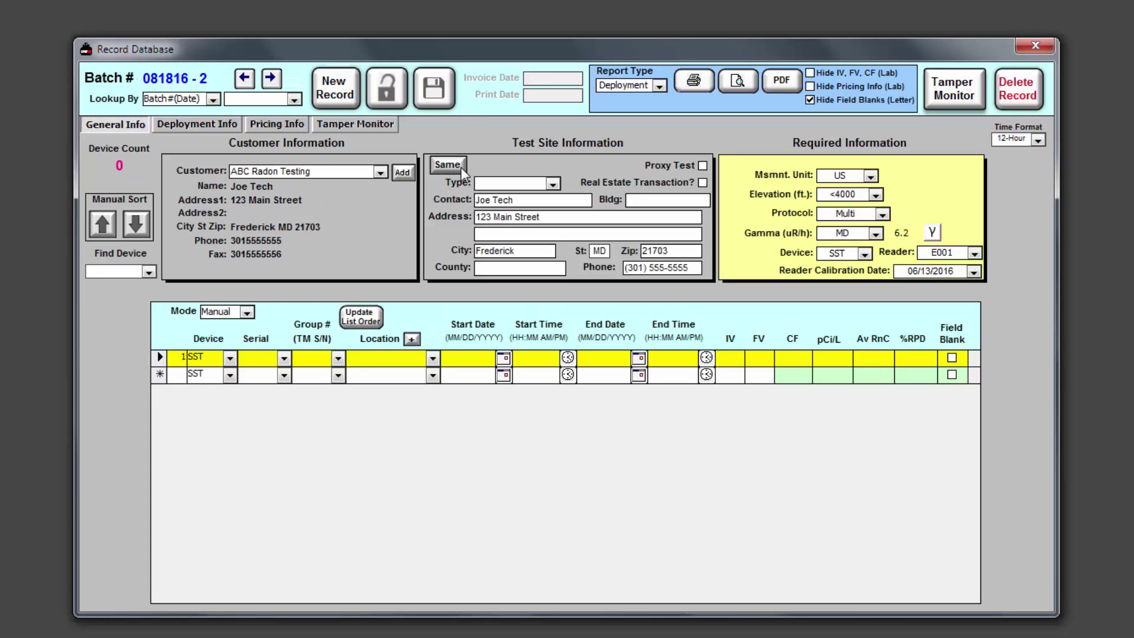
# Set the test site type to QA/QC and the measurement protocol to Field Blank.
pyautogui.click(553, 183)
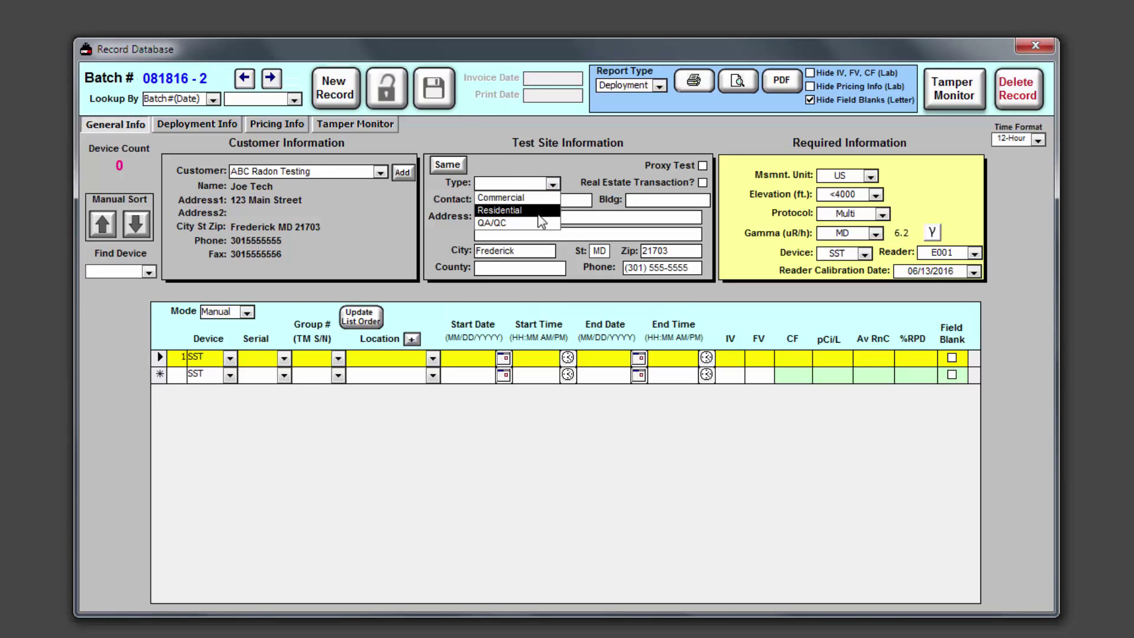
pyautogui.click(519, 223)
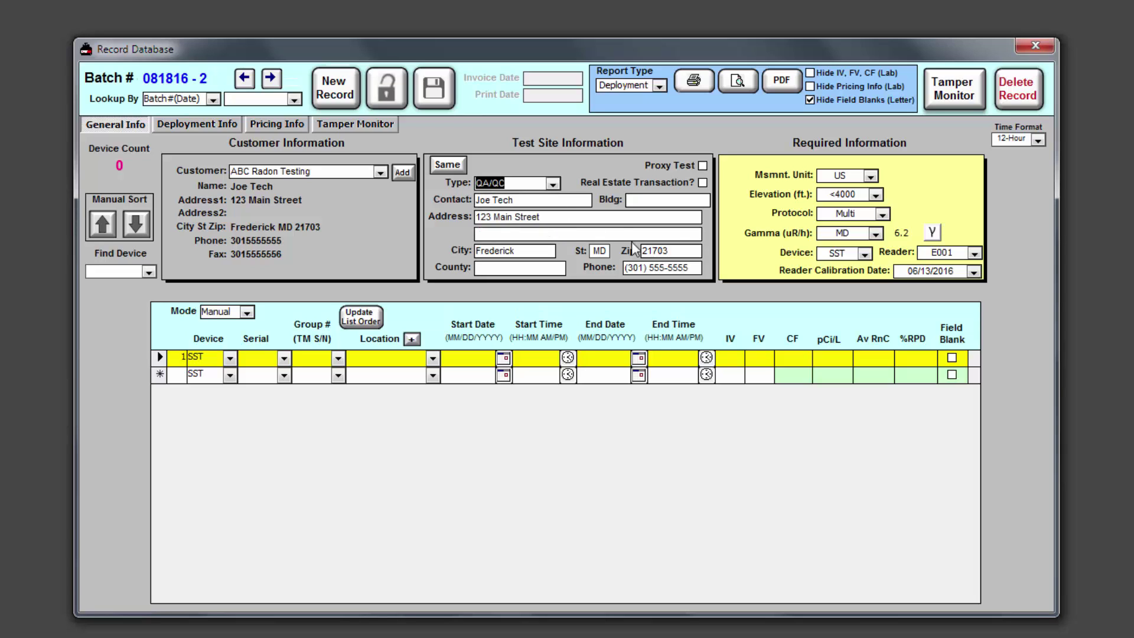
pyautogui.click(882, 214)
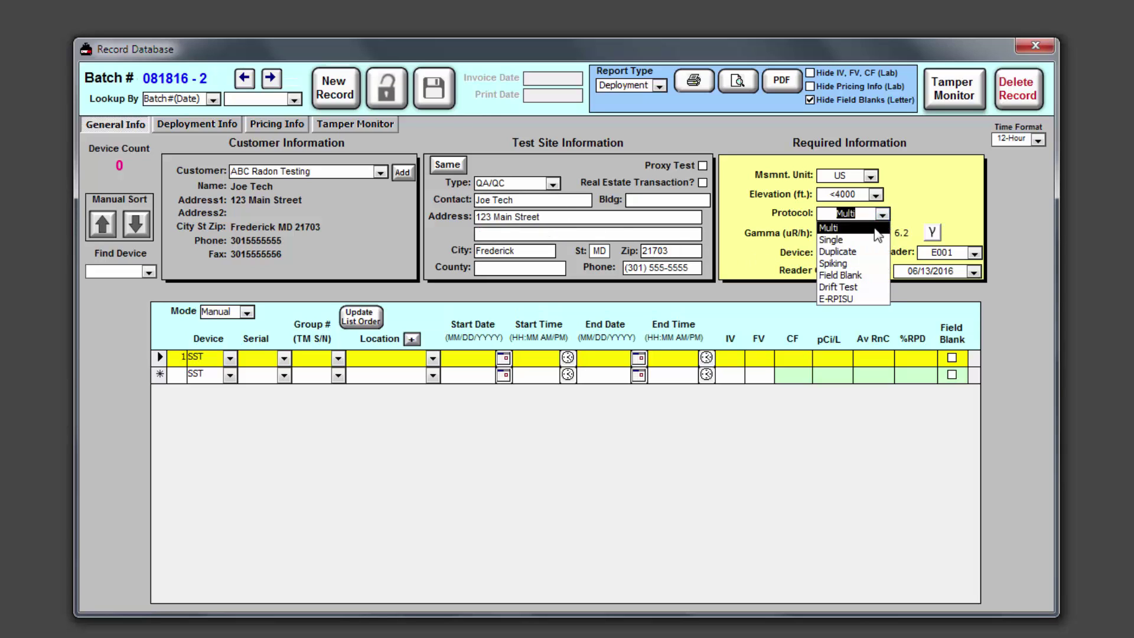
pyautogui.click(864, 277)
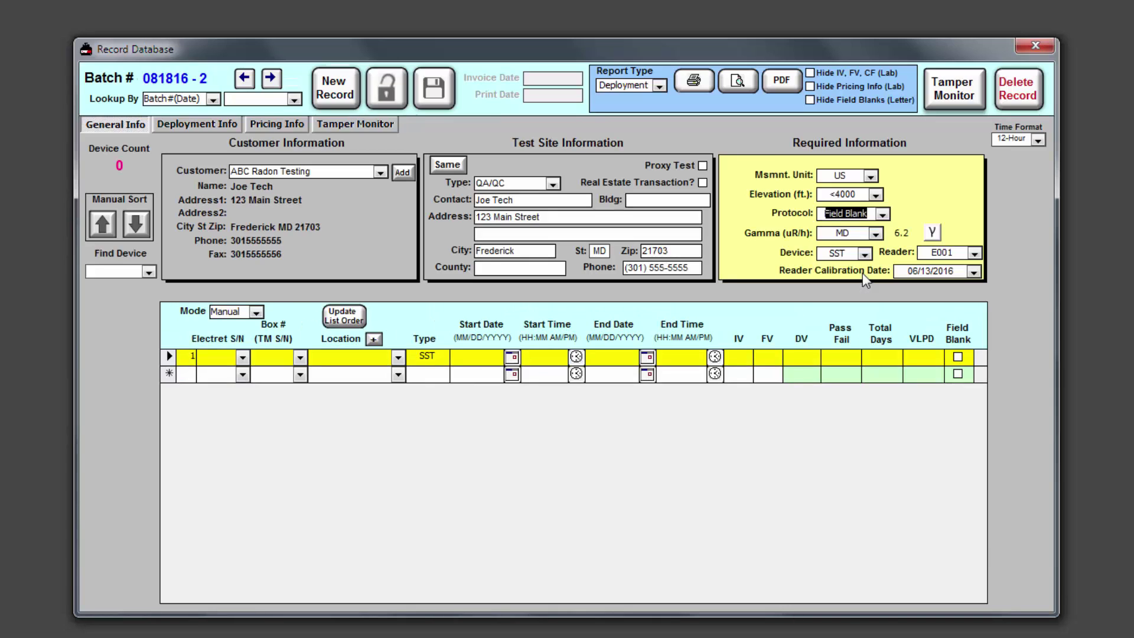
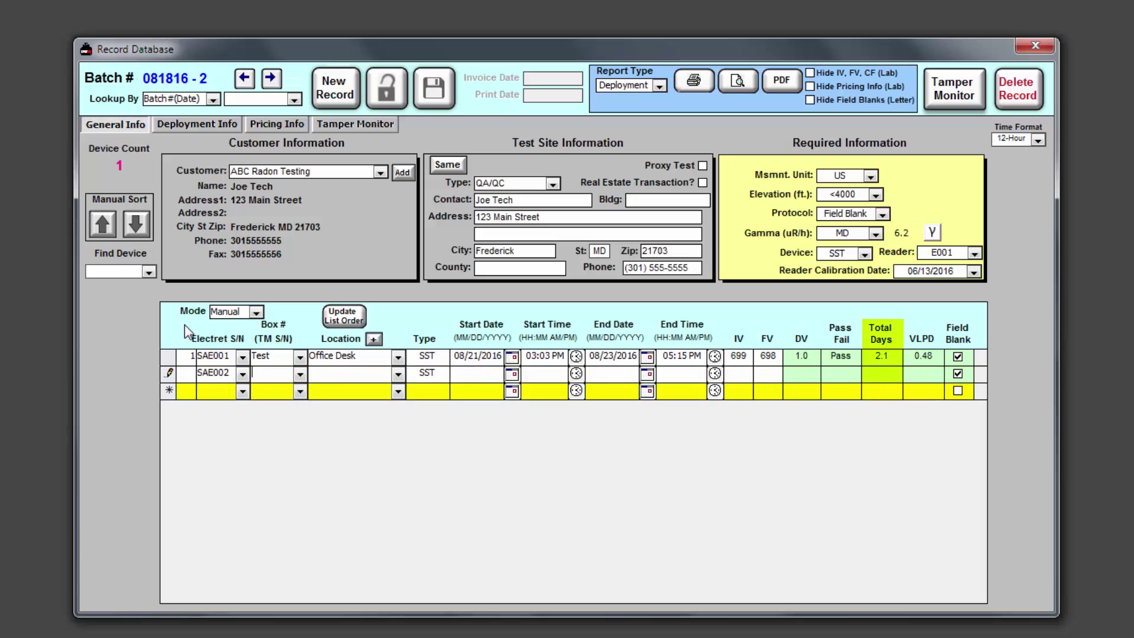
# Complete the SAE002 electret entry with box Test, an IV of 649 and an FV of 637.
pyautogui.write('Test')
pyautogui.press('Tab')
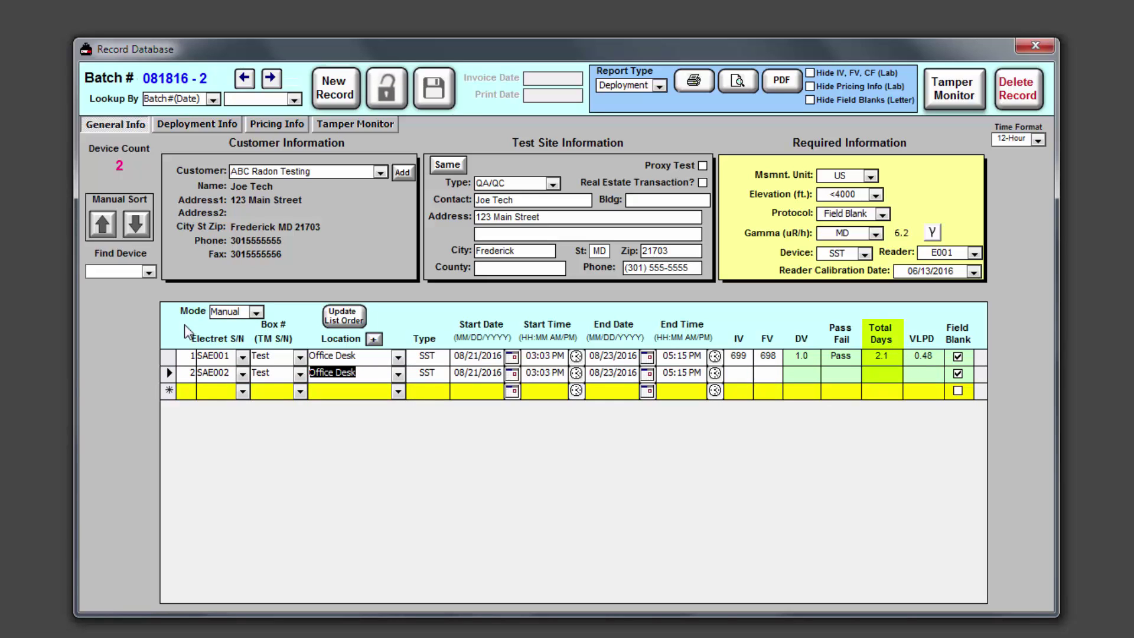
pyautogui.click(748, 374)
pyautogui.write('649')
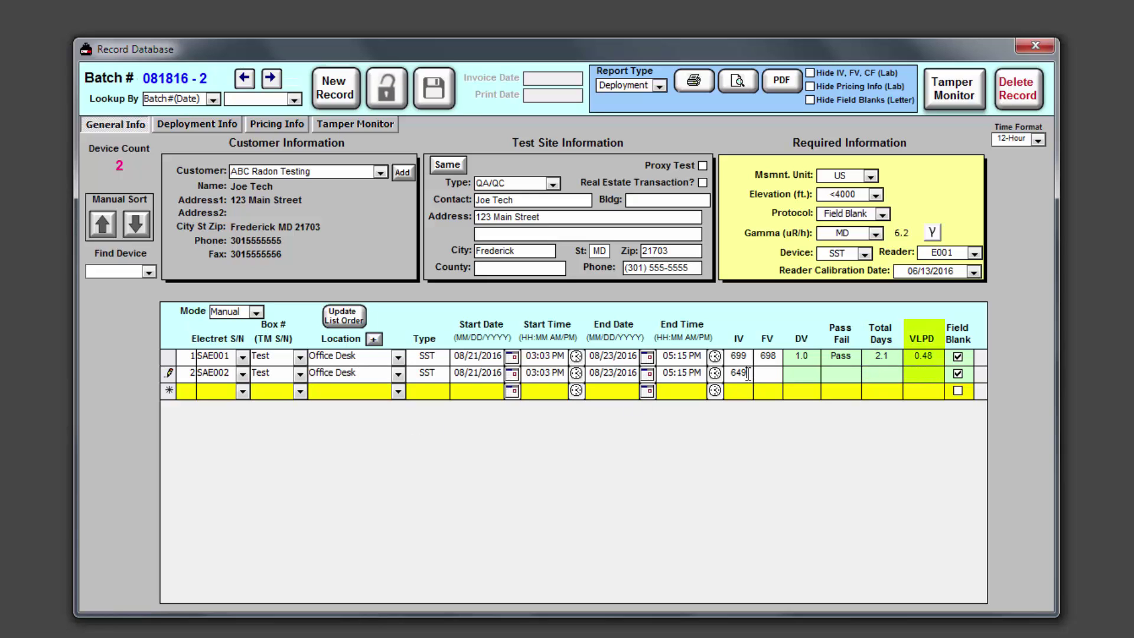
pyautogui.press('Tab')
pyautogui.write('637')
pyautogui.press('Tab')
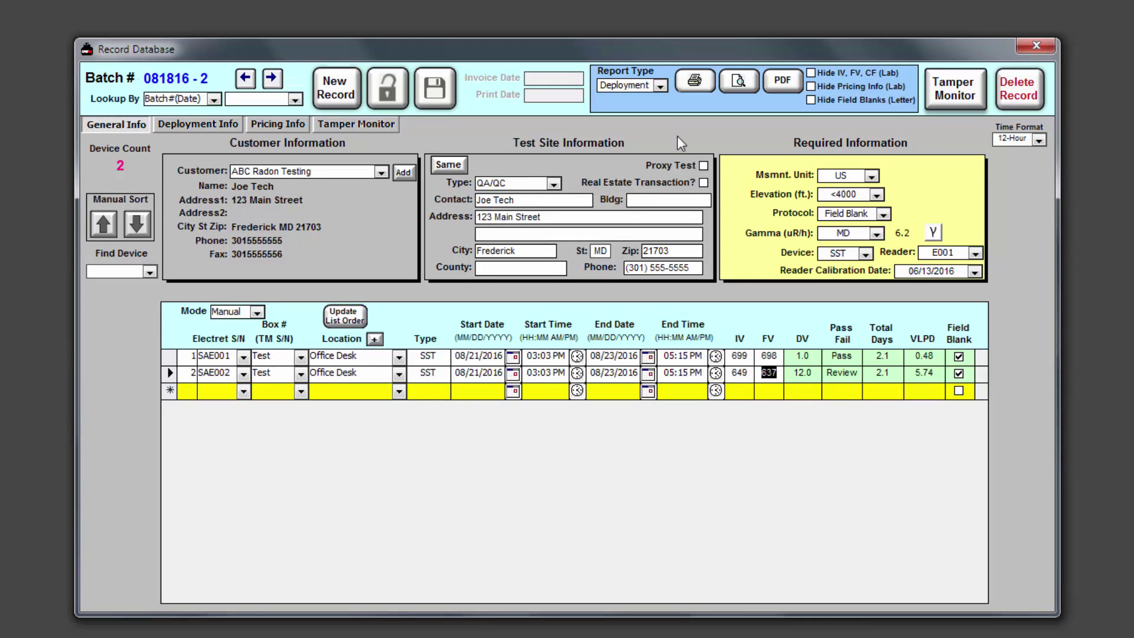
# Preview the field blank record as a Letter report and as a Lab report.
pyautogui.click(660, 88)
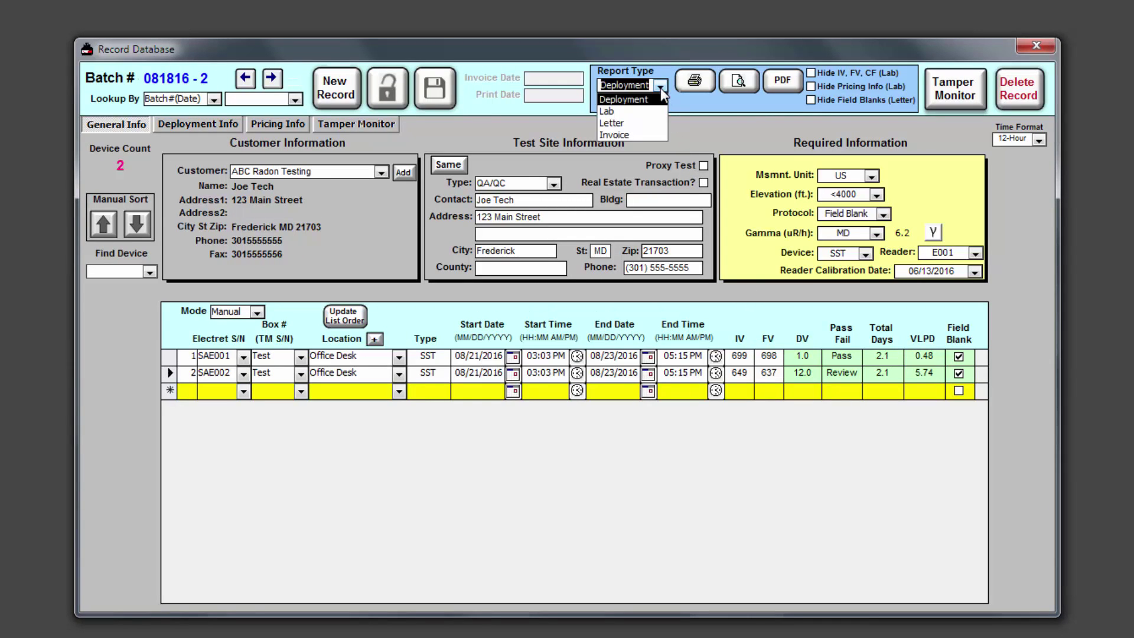
pyautogui.click(648, 124)
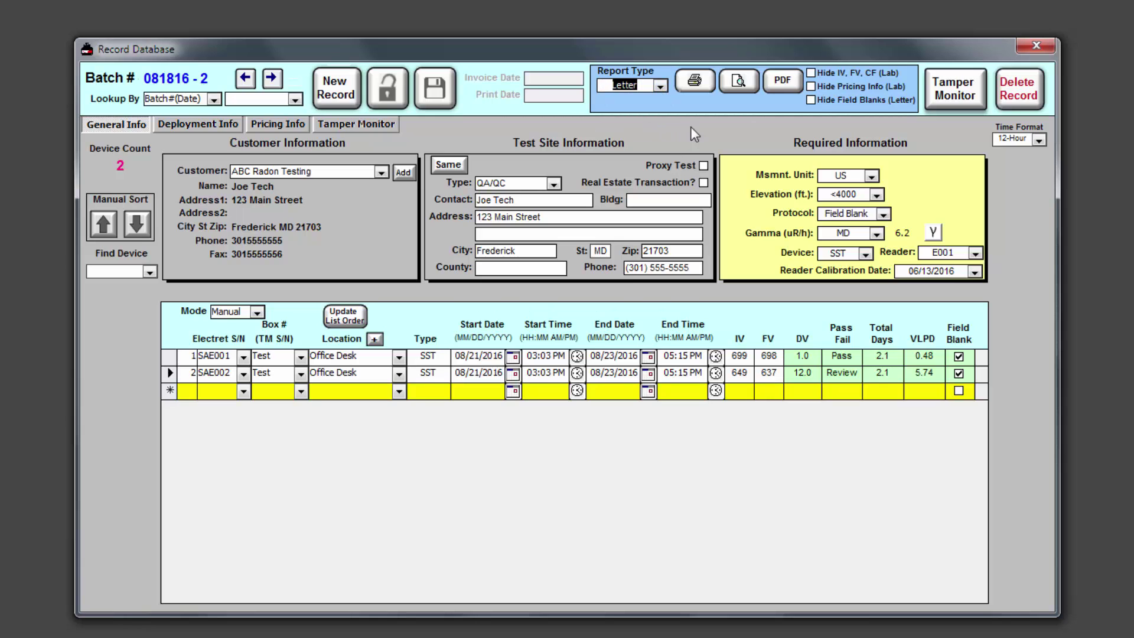
pyautogui.click(739, 81)
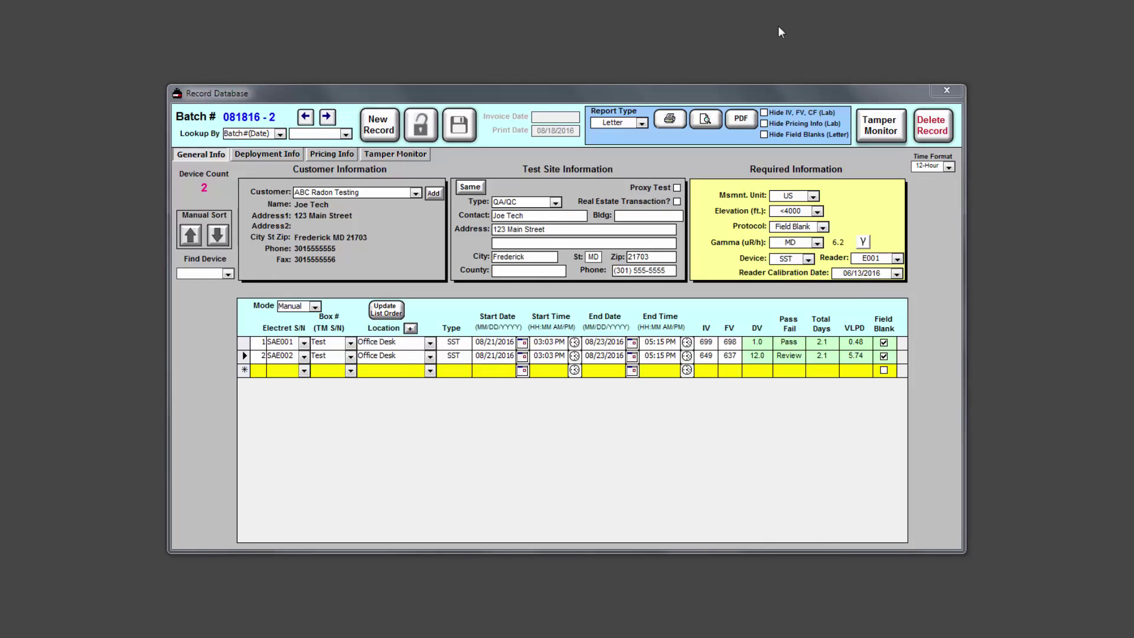
pyautogui.click(642, 123)
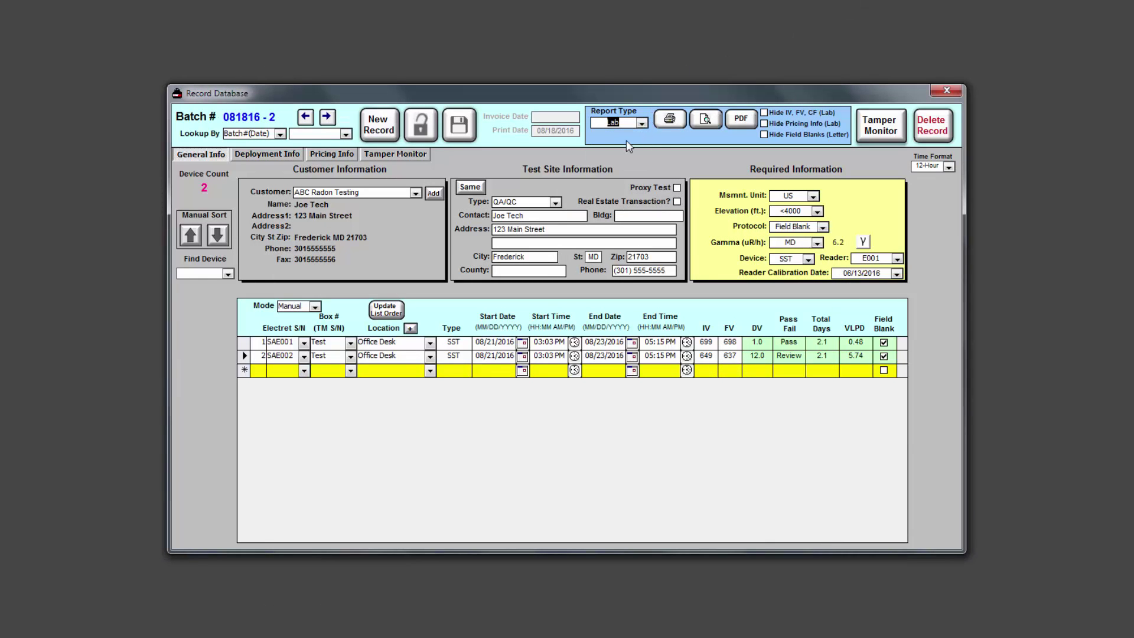
pyautogui.click(717, 115)
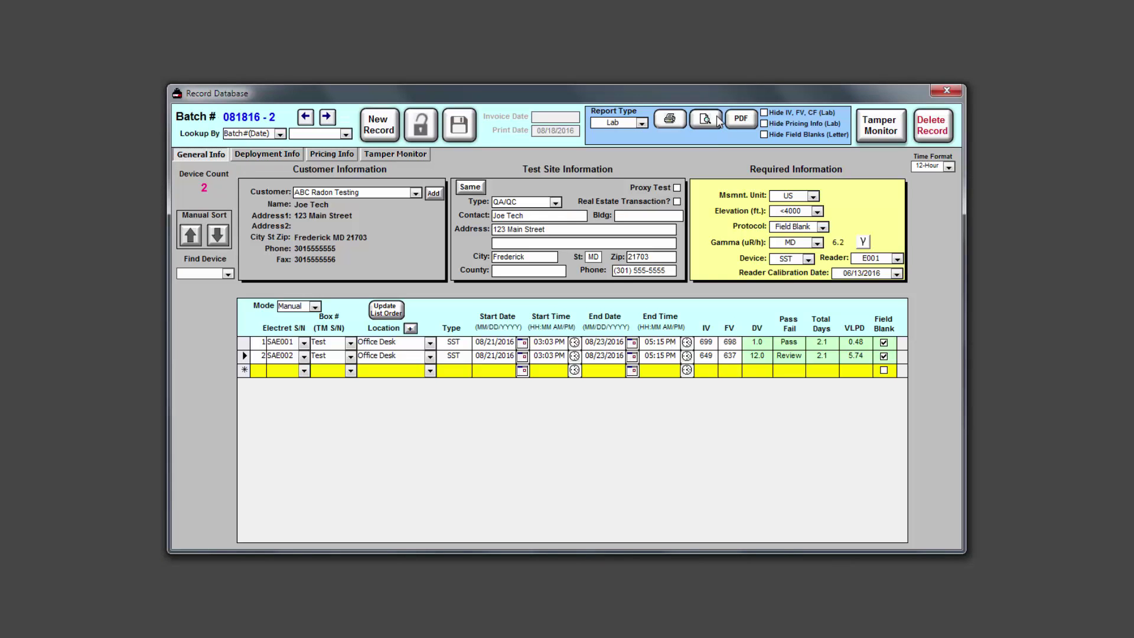